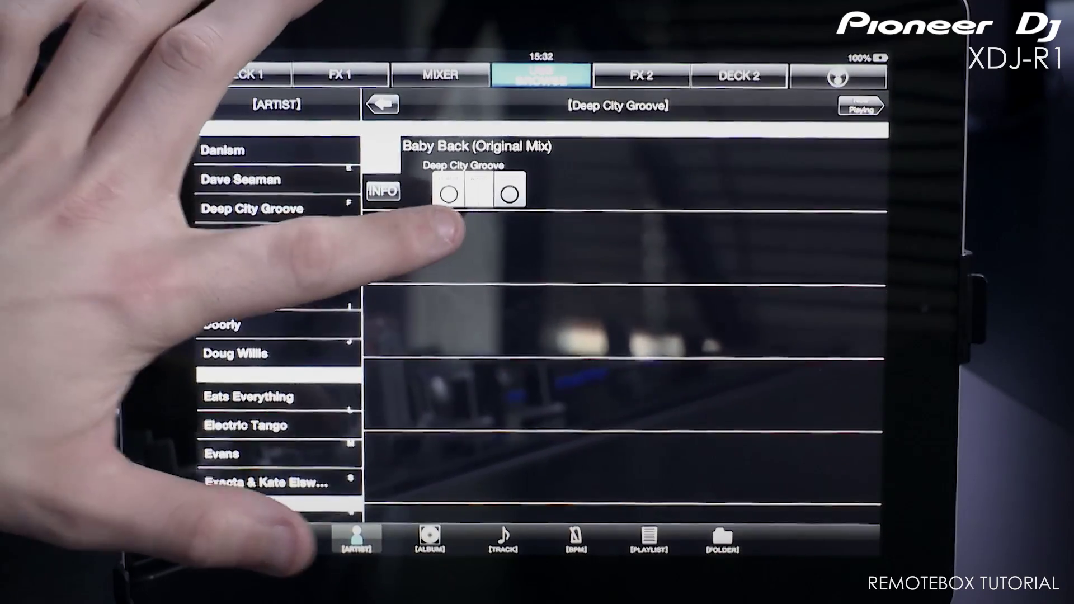
Step: Go back to the library's playlists and open the House playlist
click(382, 106)
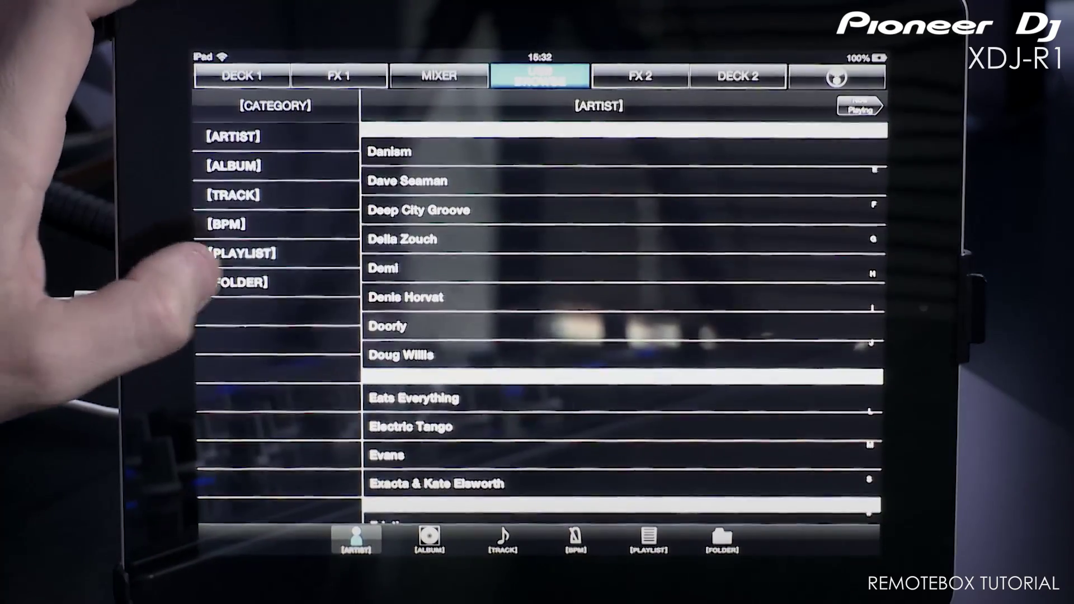
click(242, 253)
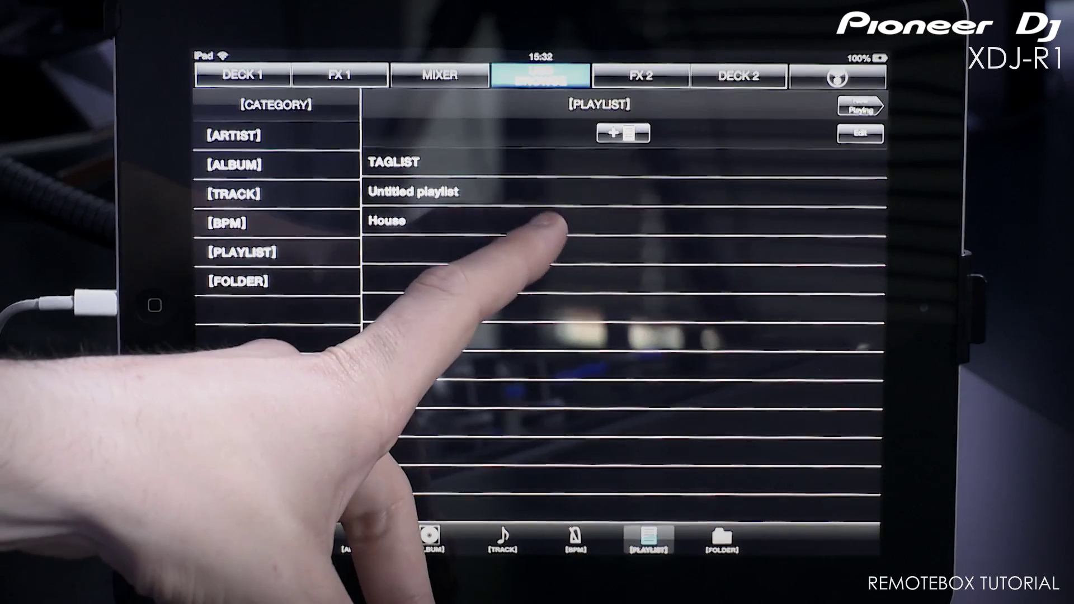
click(554, 222)
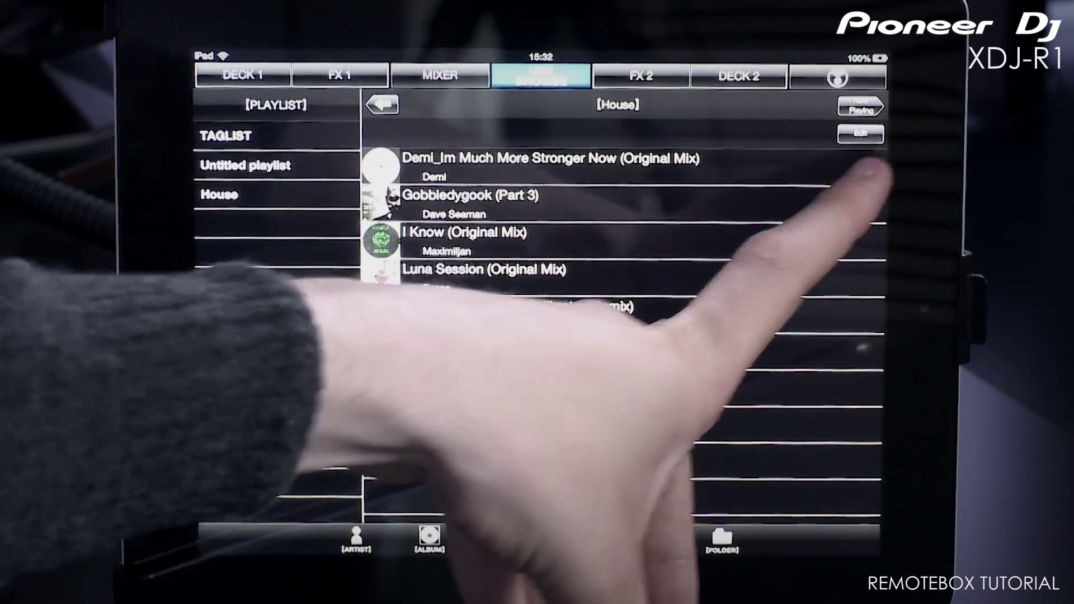
Step: Remove the first track from House and add Friction's Bloom (Original Mix)
click(860, 135)
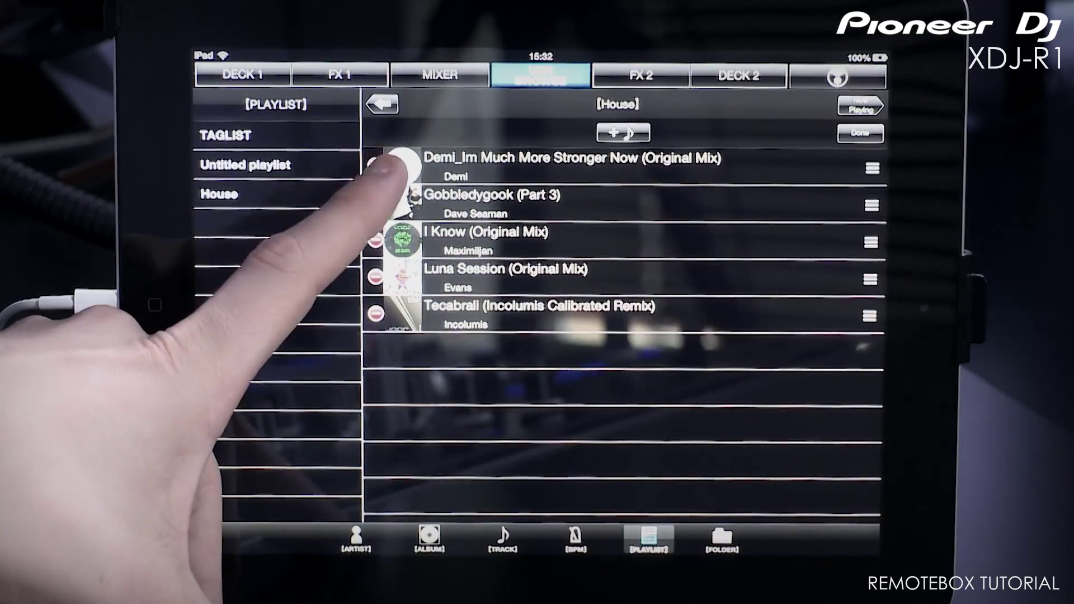
click(375, 165)
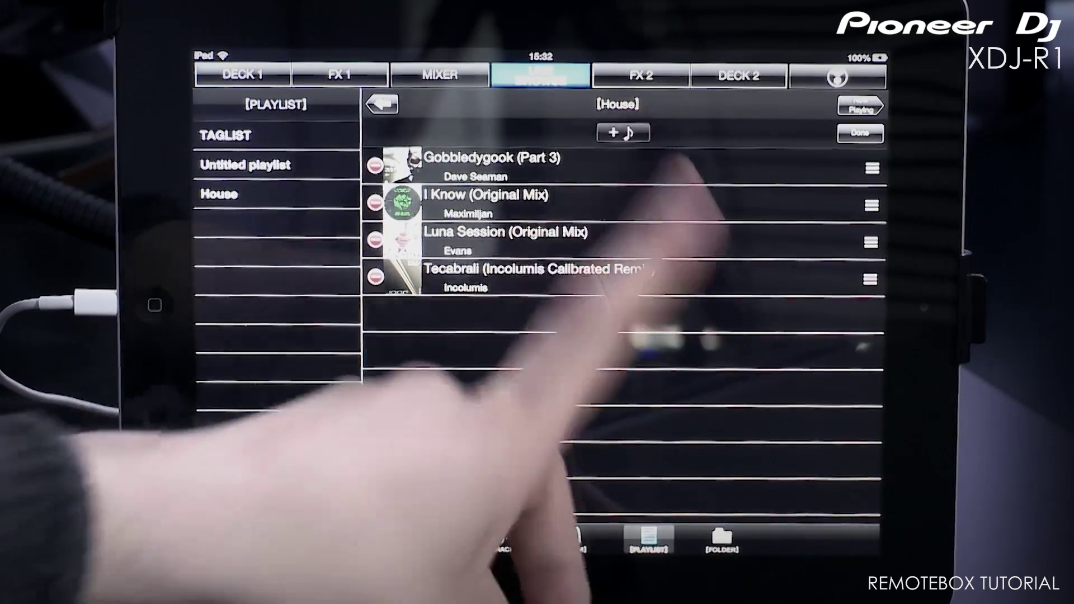
click(623, 133)
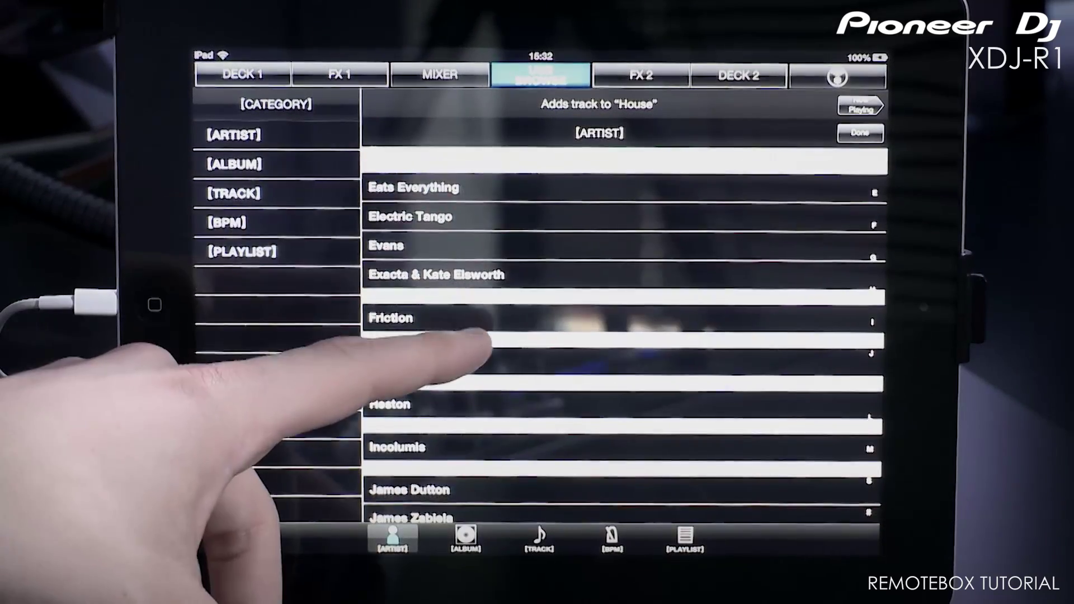
click(458, 180)
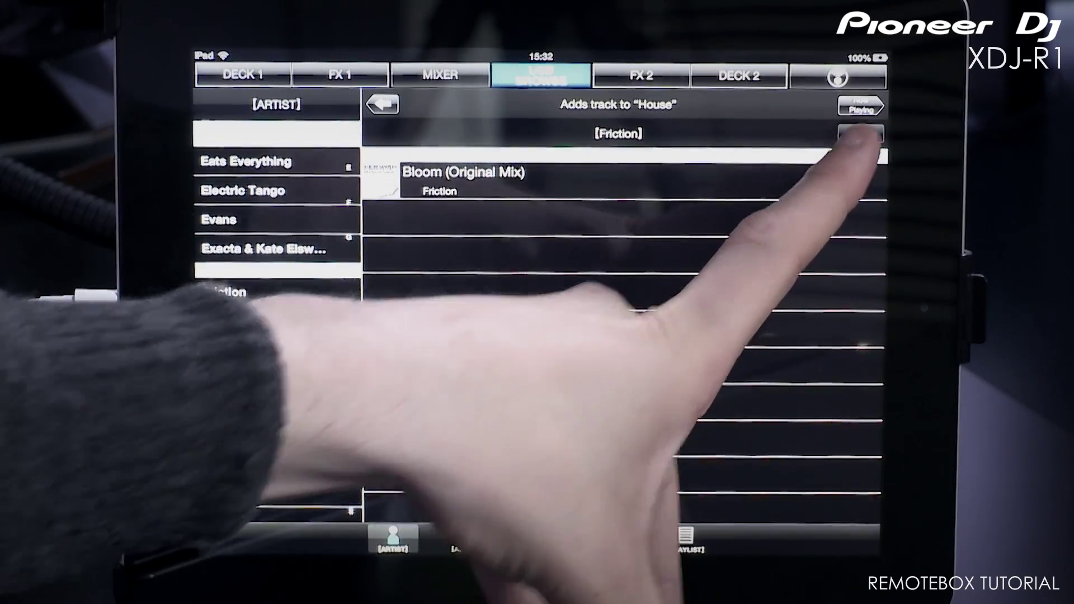
click(859, 133)
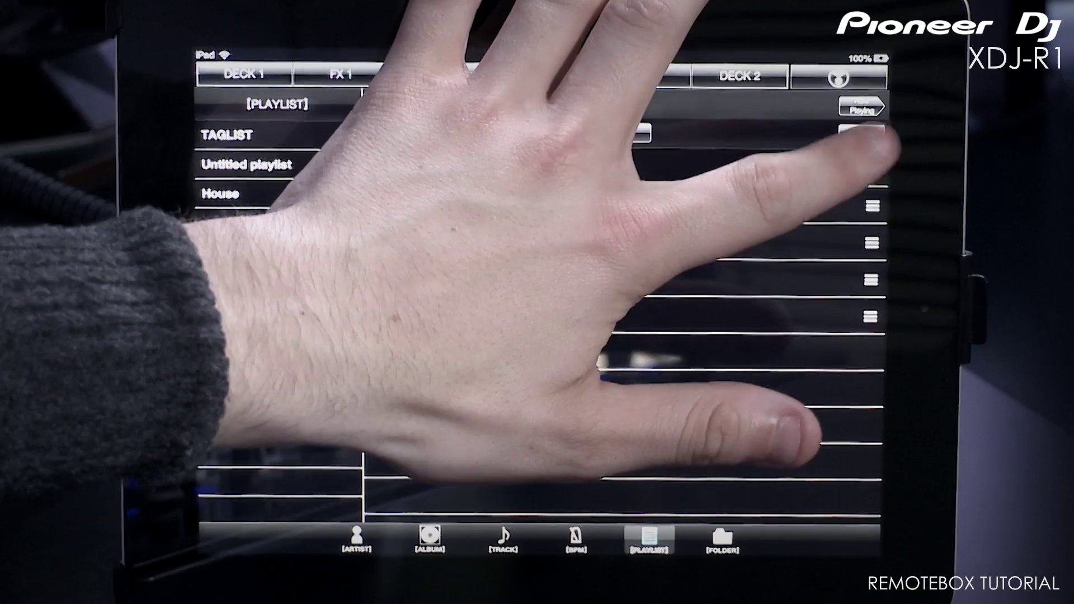
click(860, 133)
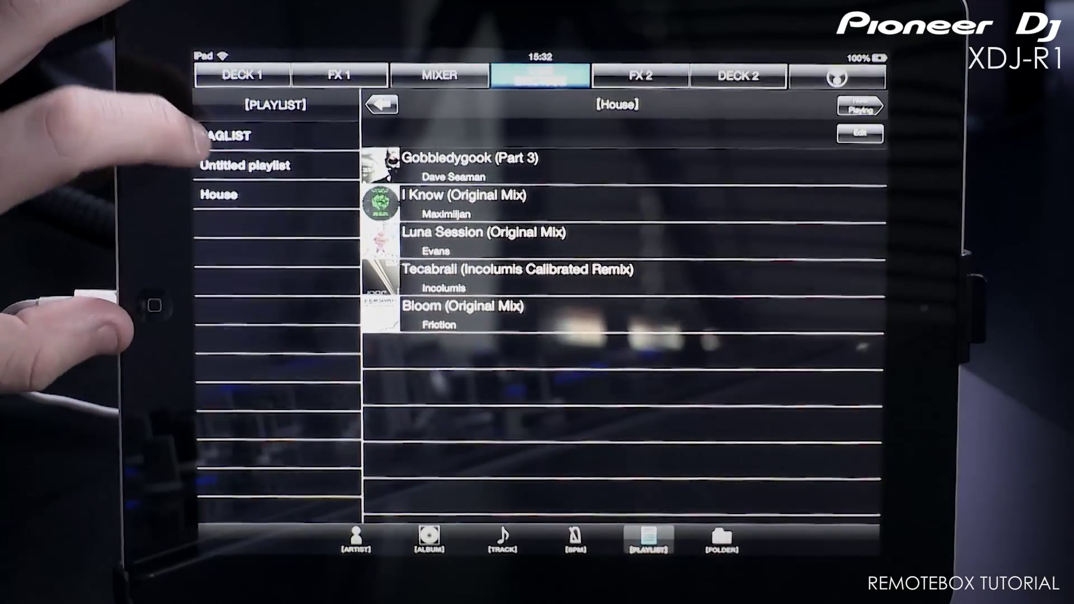
Step: Load Baby Back (Original Mix) from the tag list onto Deck 1 and show the Deck 1 controls
click(226, 134)
click(420, 168)
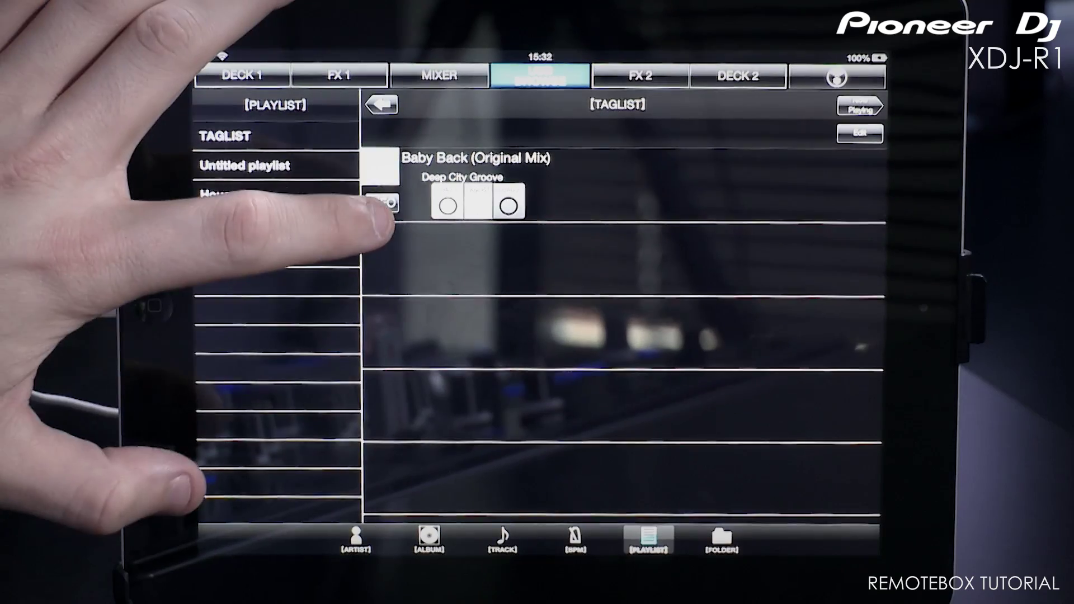
click(382, 202)
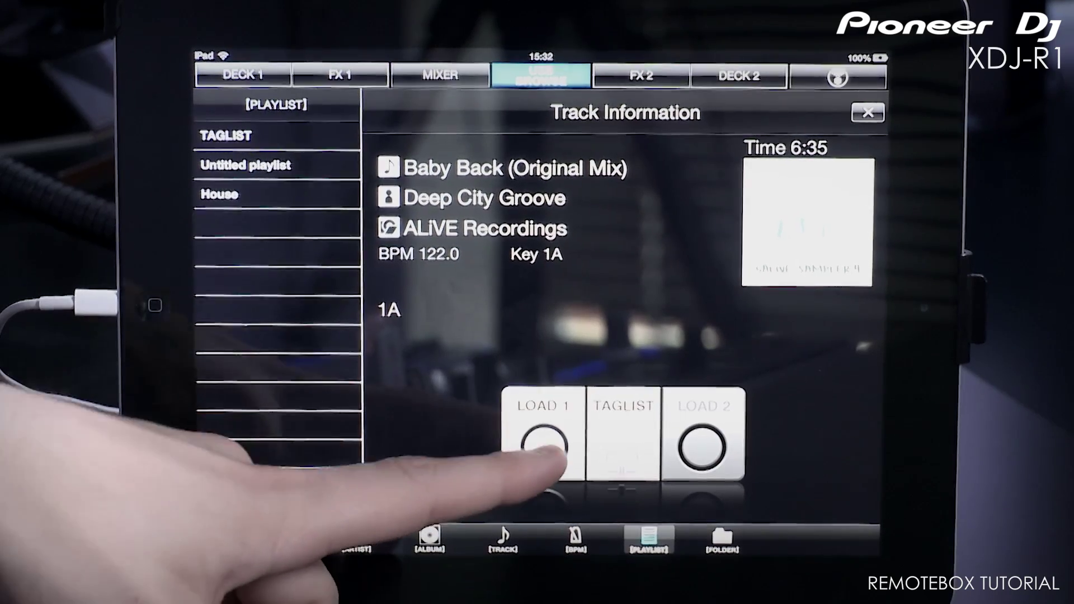
click(545, 437)
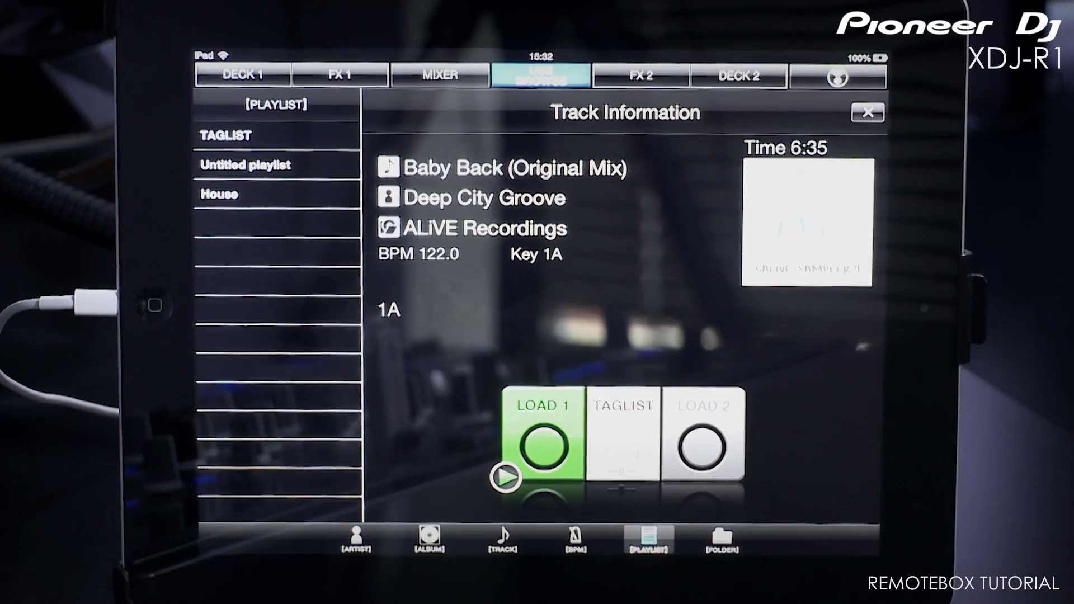
click(241, 74)
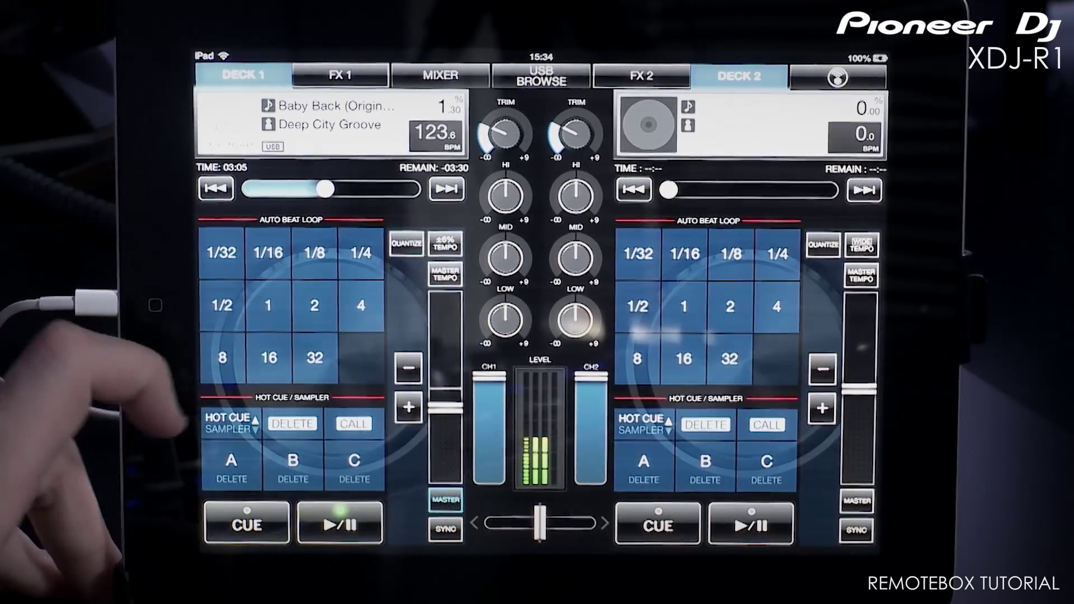
Step: Try Deck 1 auto beat loops of 1, 1/8, 16 and 1/2 beats, then exit the loop
click(268, 305)
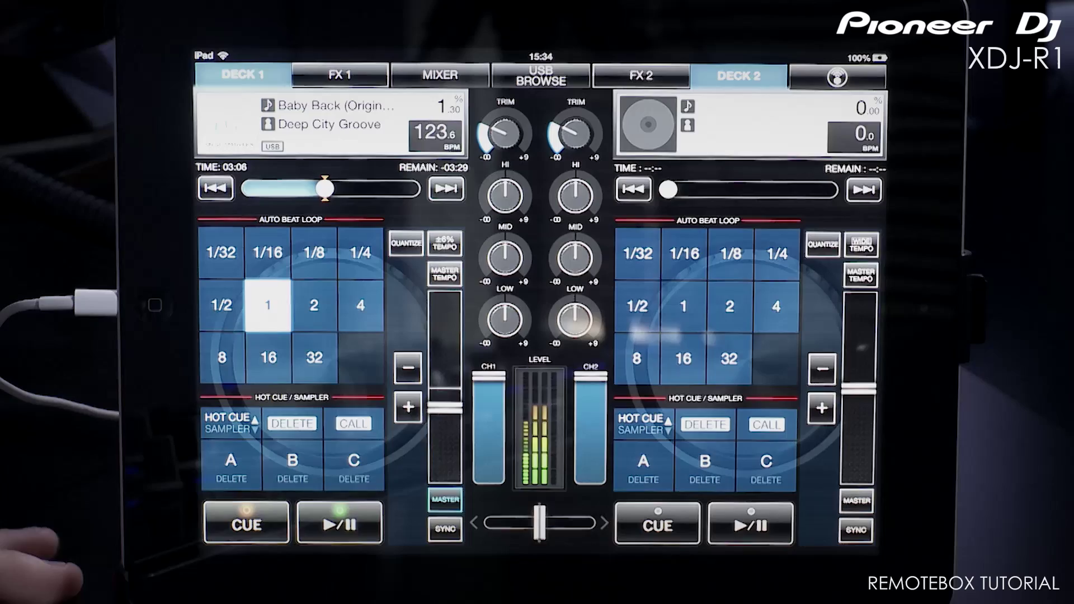
click(313, 252)
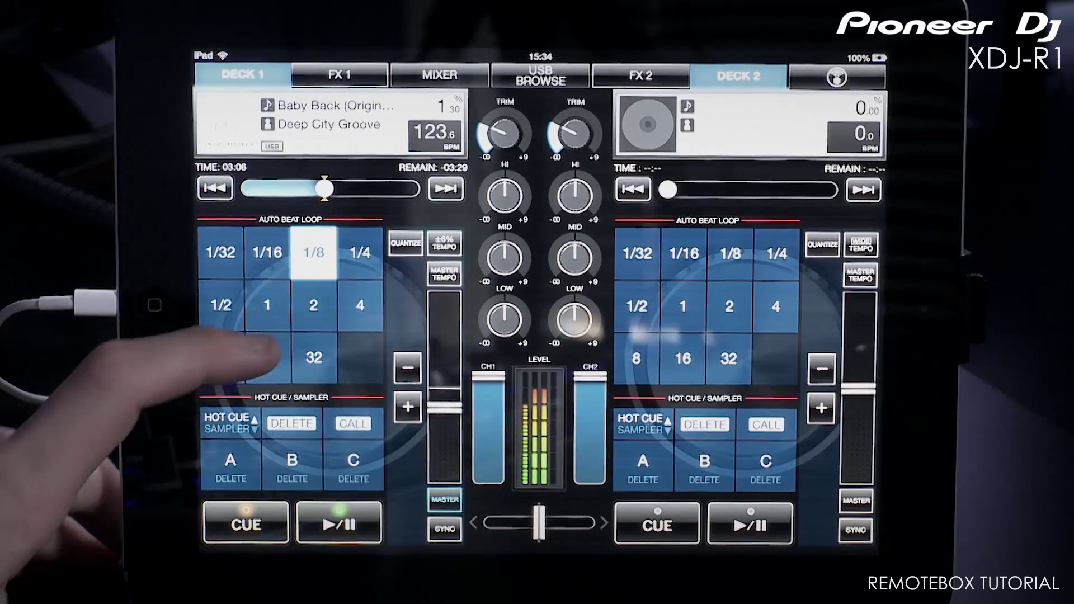
click(269, 357)
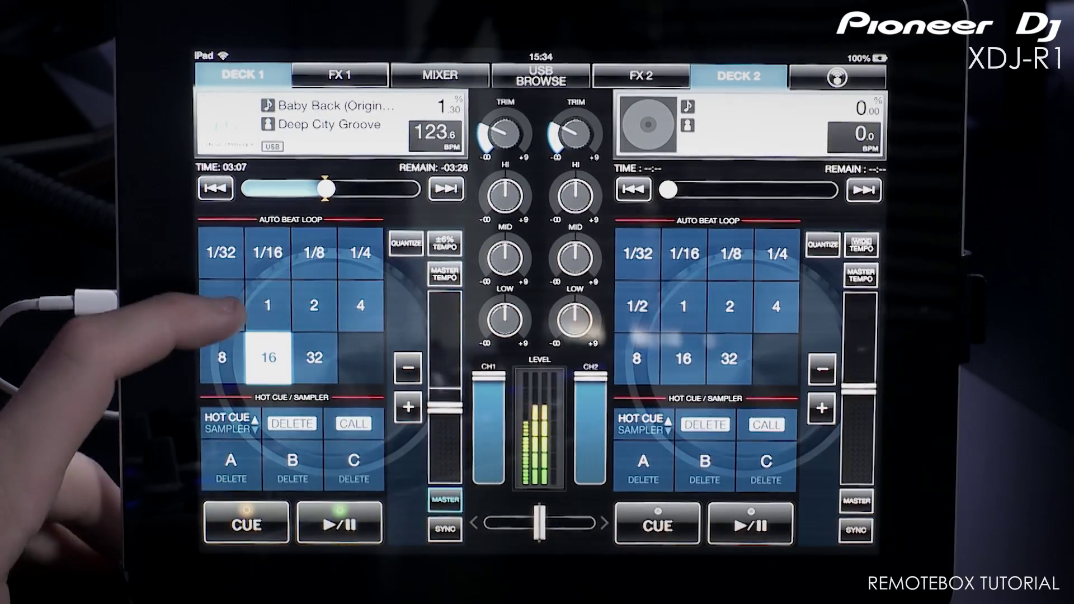
click(220, 303)
click(221, 304)
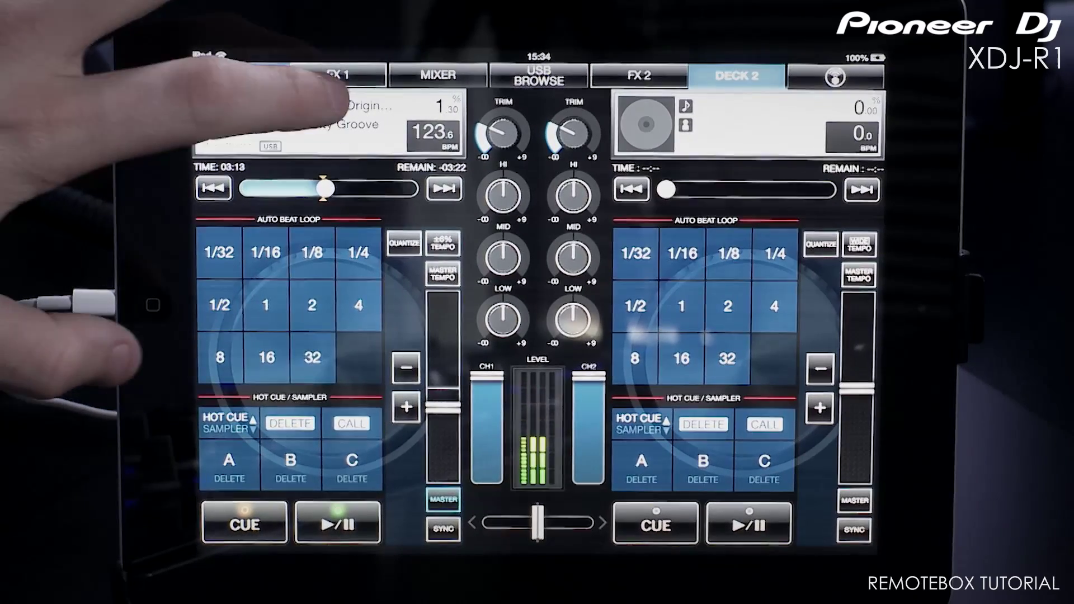
Step: Bring up the FX 1 and FX 2 effect panels
click(339, 74)
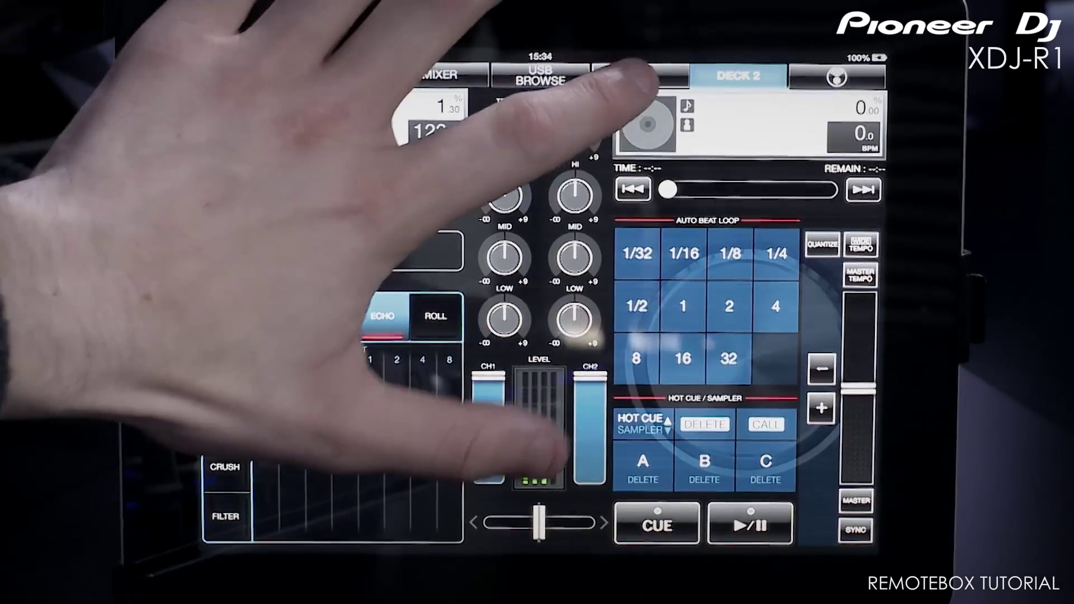
click(639, 74)
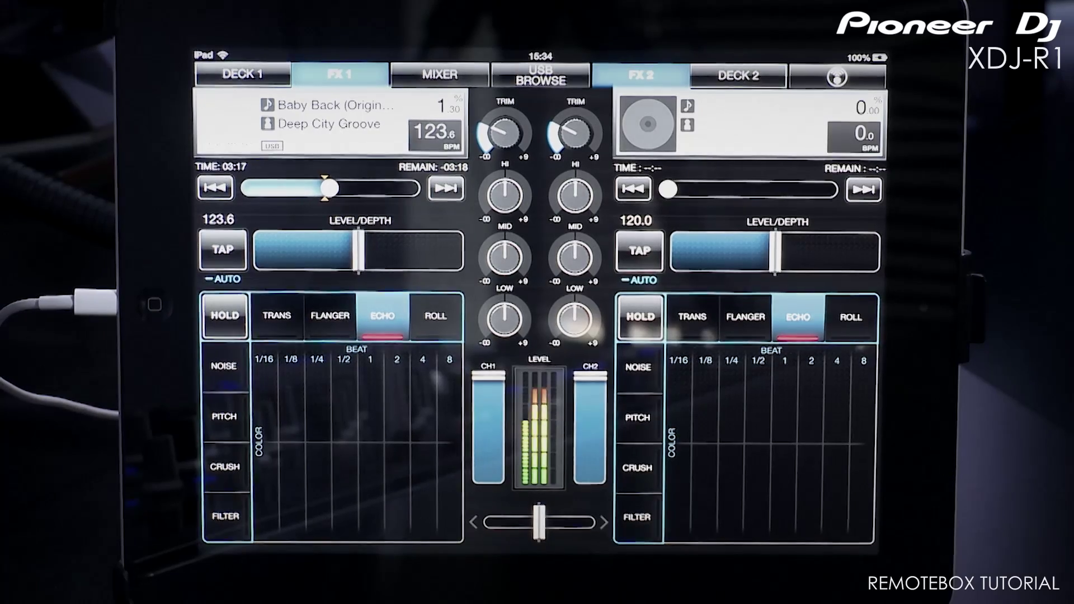